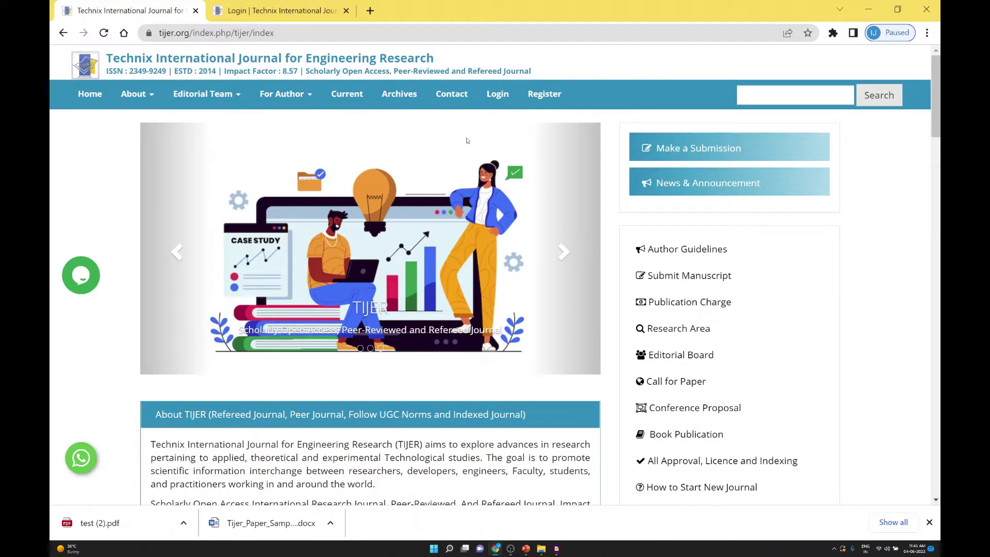
Open the TIJER registration form and look over its blank Profile and Login fields.
click(544, 93)
scroll(243, 194, down, 3)
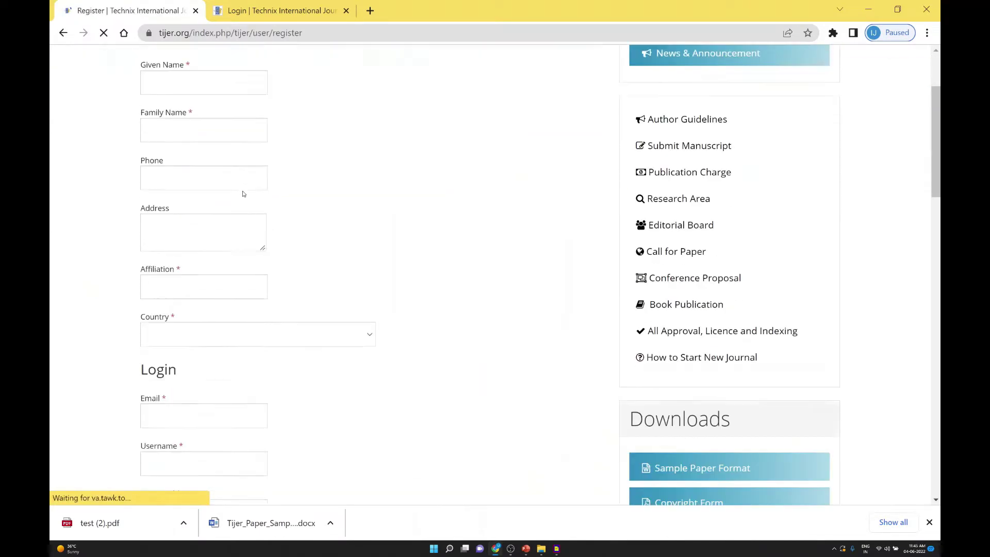
scroll(182, 178, down, 6)
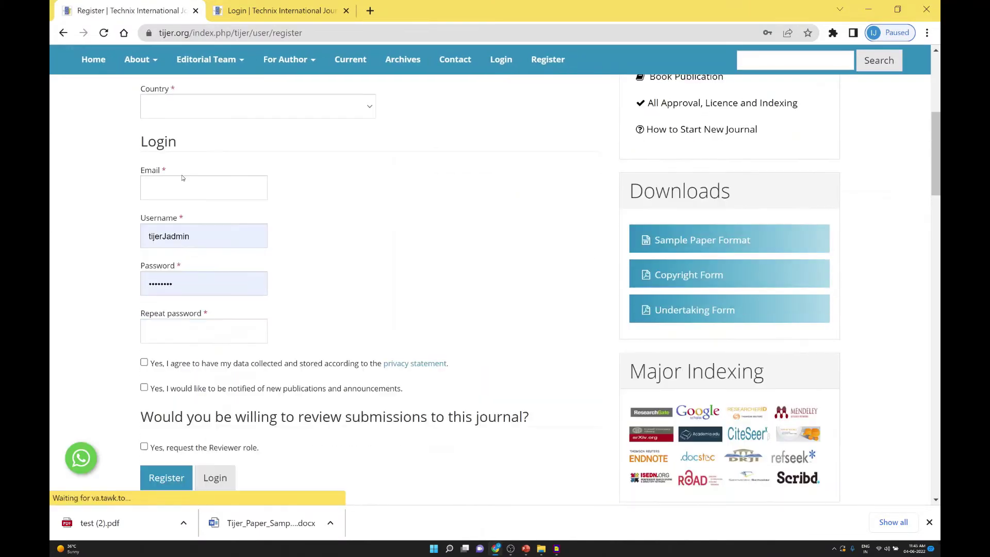
scroll(180, 175, down, 1)
scroll(176, 167, up, 3)
scroll(170, 160, up, 3)
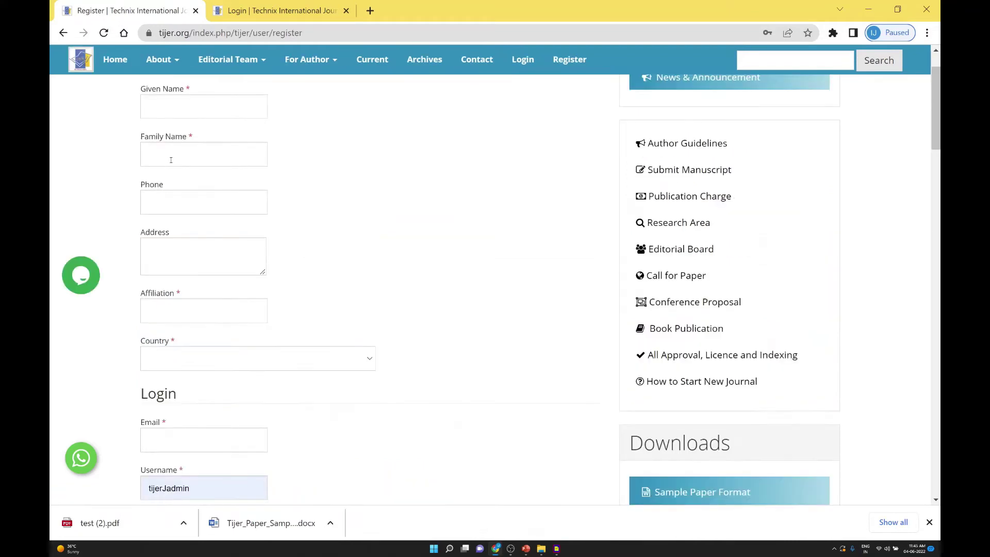
scroll(170, 160, up, 2)
scroll(167, 192, down, 5)
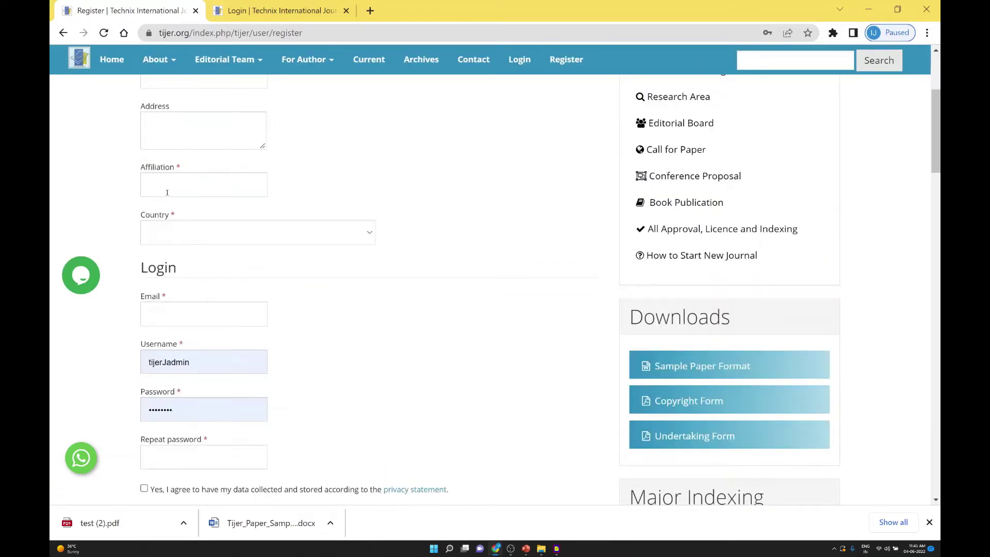
scroll(167, 192, down, 3)
scroll(175, 193, down, 2)
scroll(185, 195, down, 4)
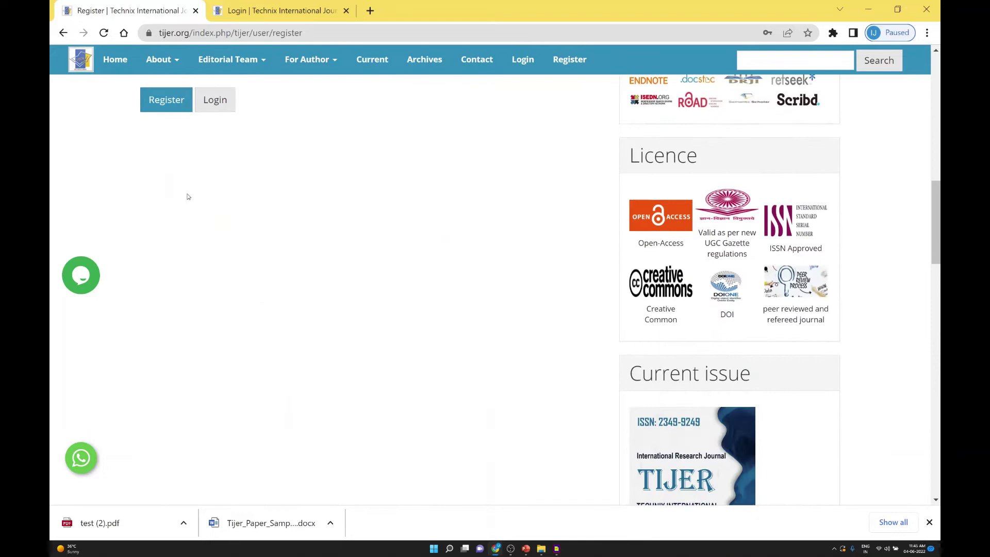
scroll(188, 197, up, 5)
scroll(330, 191, up, 10)
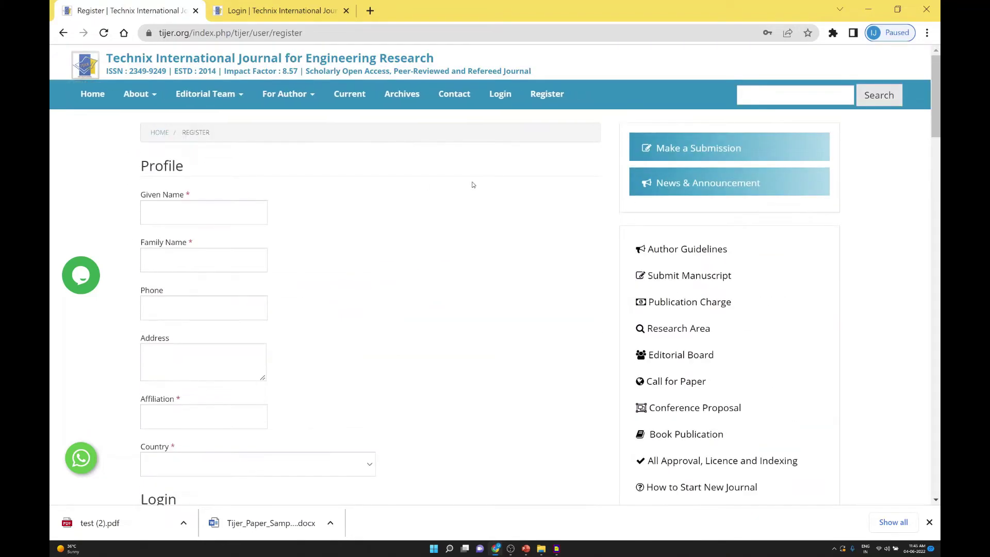
Log into the journal with a saved browser-autofilled account.
click(498, 98)
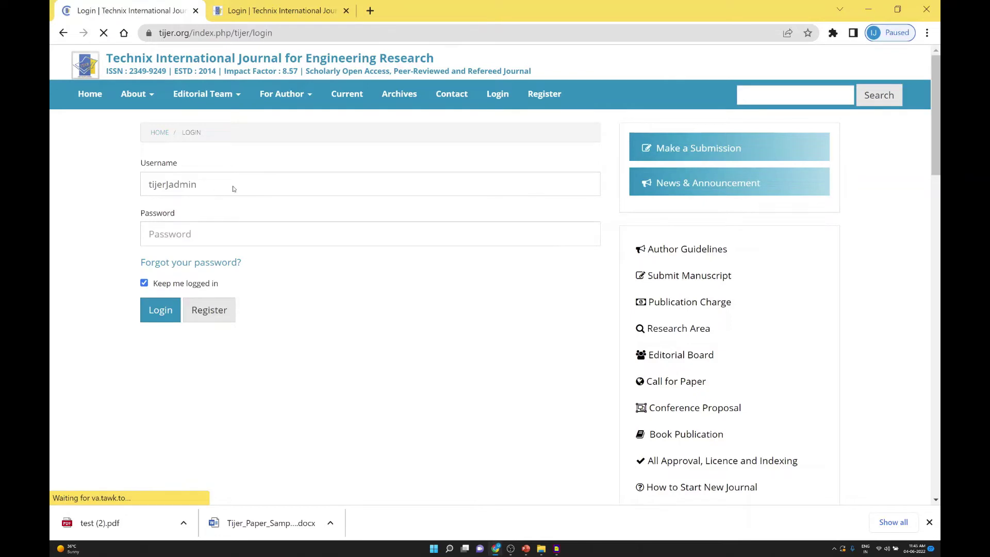
double_click(185, 185)
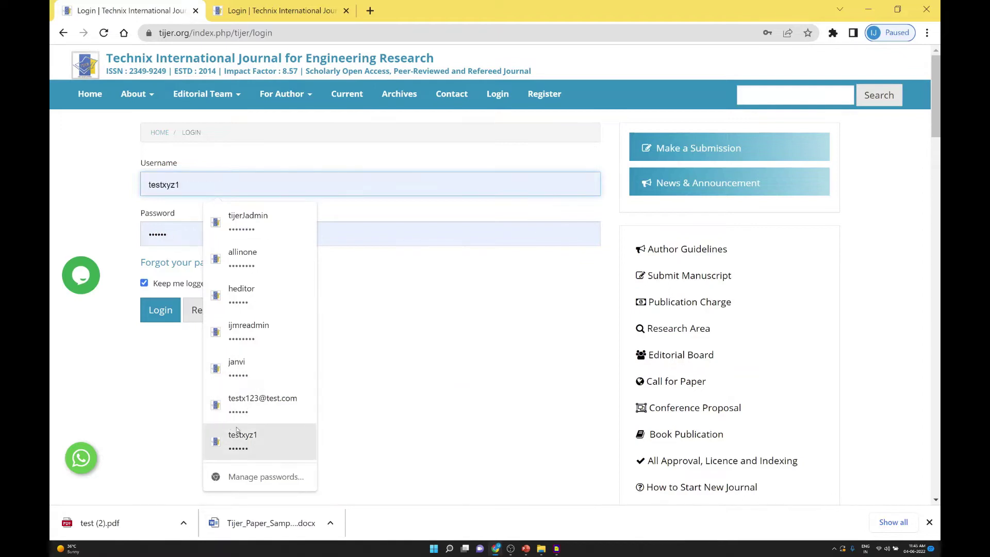
click(237, 436)
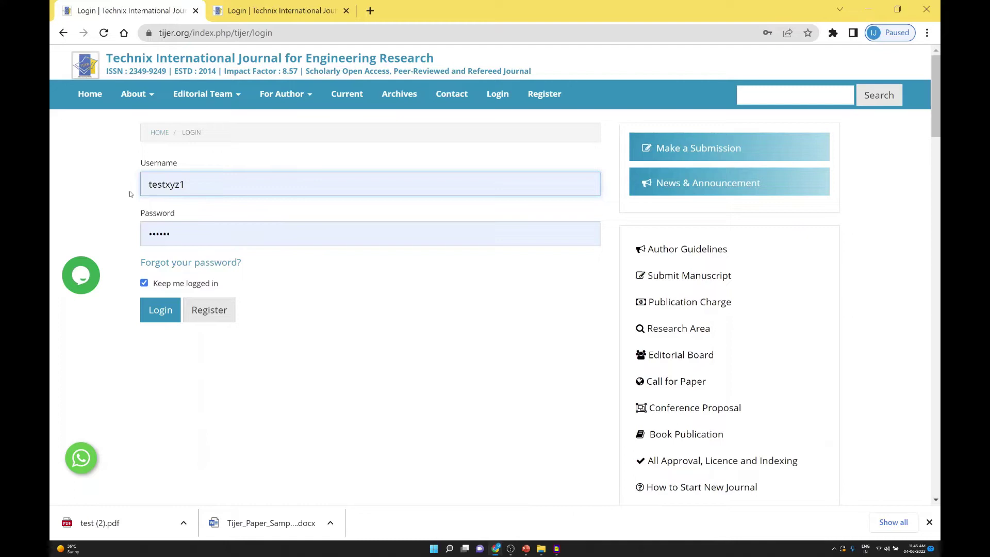
click(160, 310)
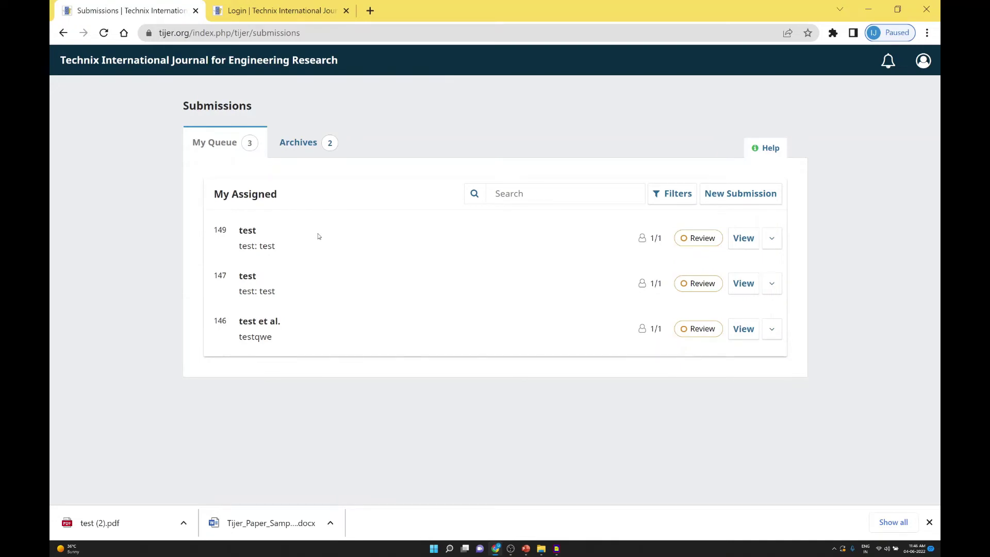
click(296, 143)
click(219, 143)
click(294, 146)
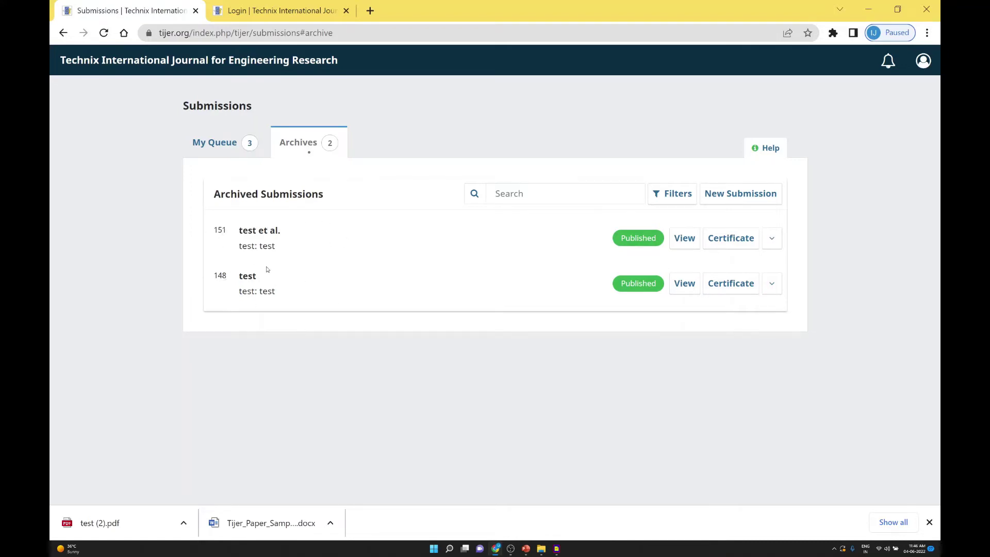
click(217, 140)
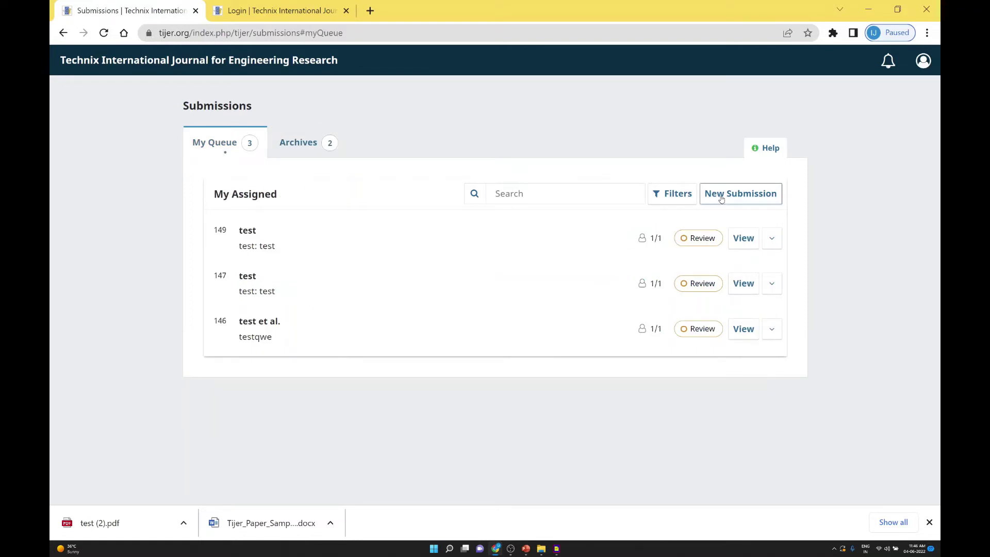
click(740, 193)
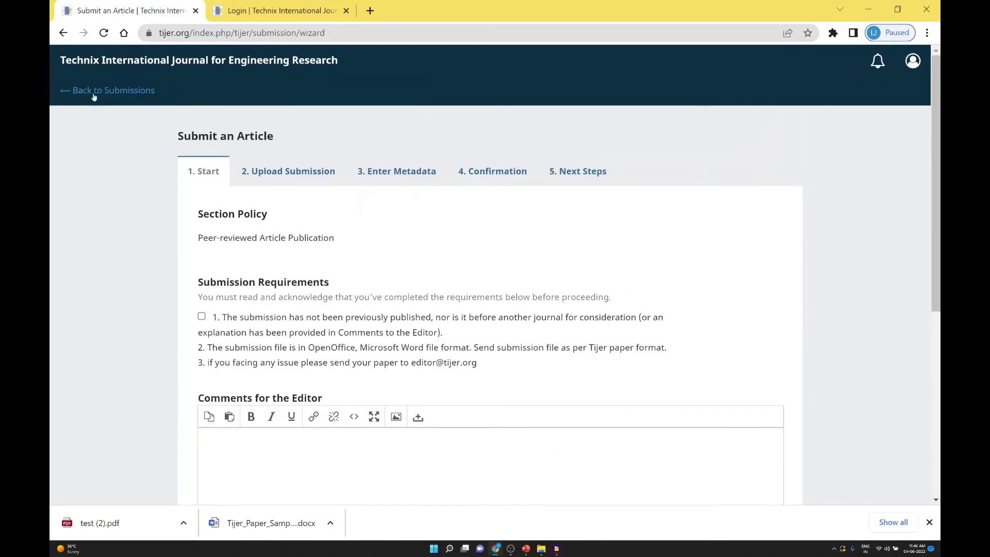
click(114, 90)
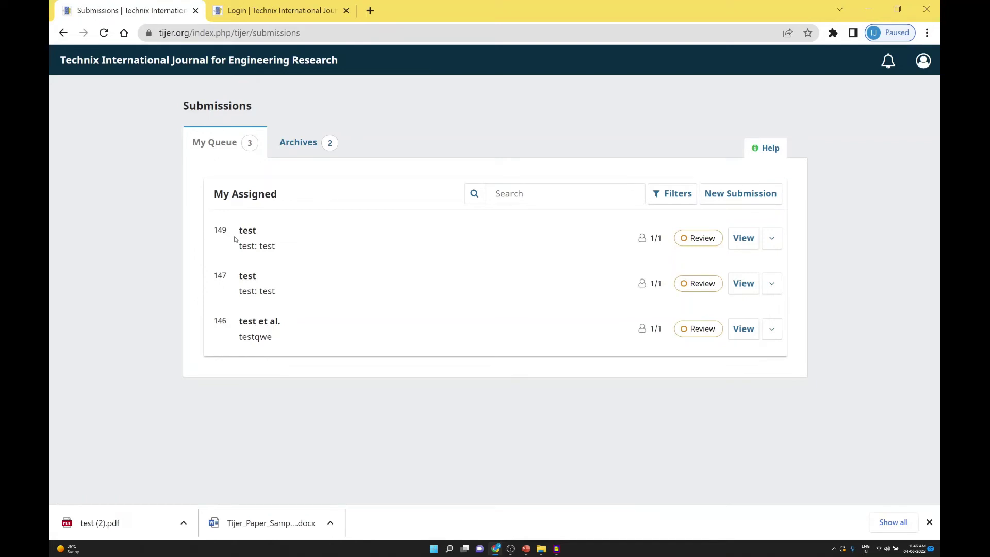
Switch between My Queue and the Archives list of published submissions.
click(304, 154)
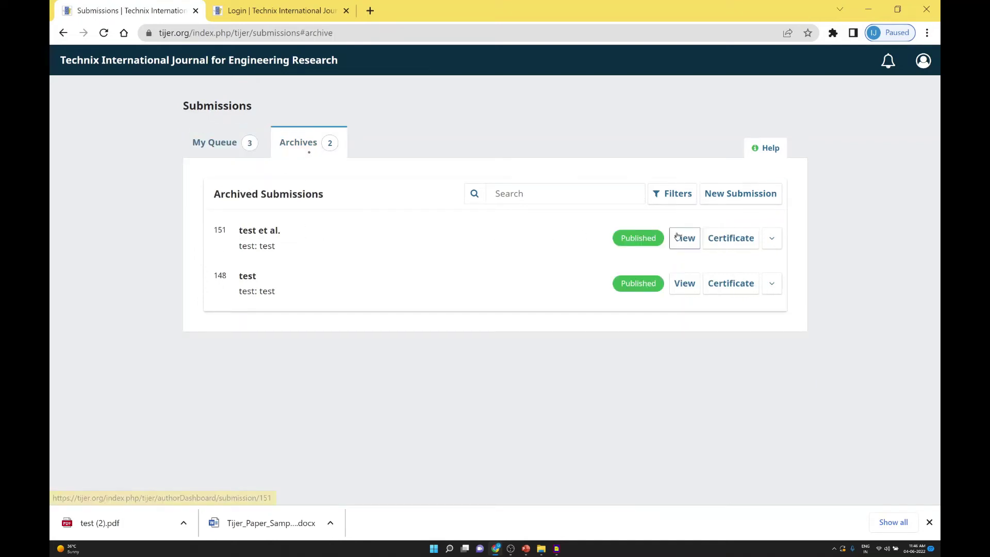
click(213, 143)
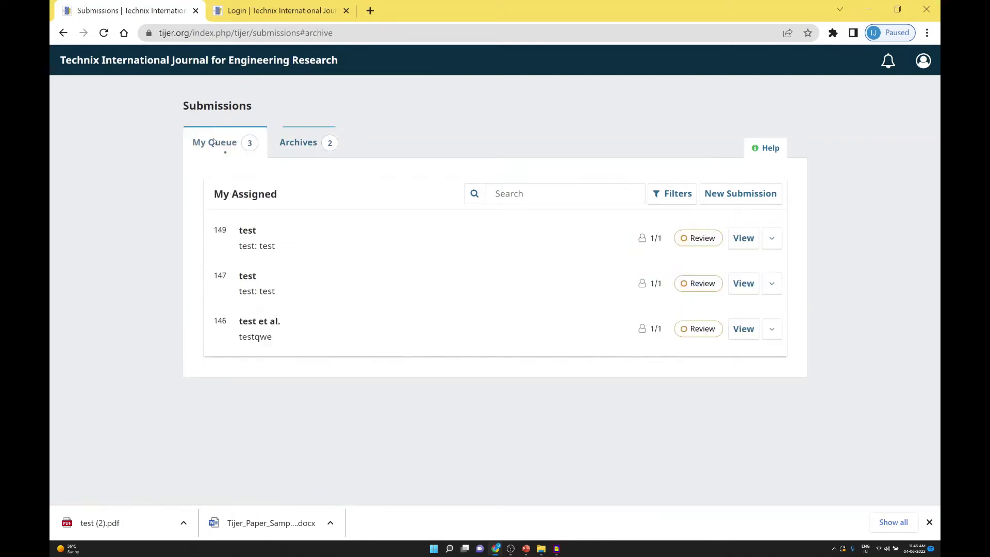
click(293, 146)
Browse submission 151's Submission, Review, Copyediting and Production stages, then return to Submissions.
click(689, 237)
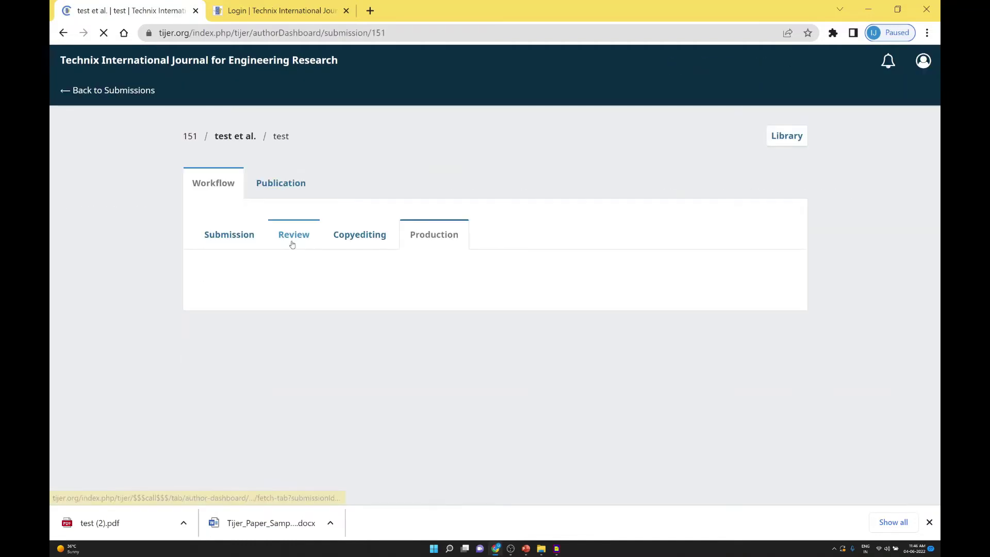
click(234, 238)
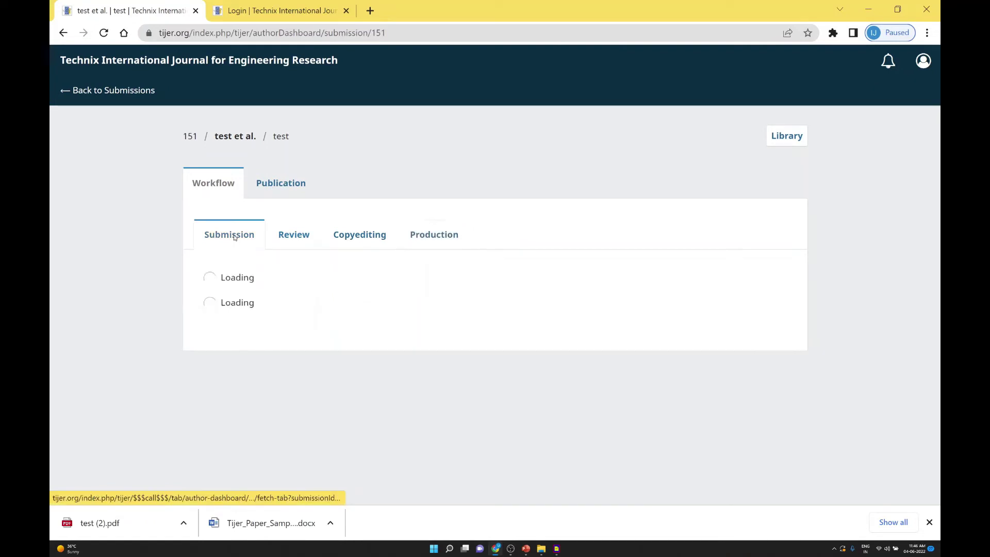
click(302, 238)
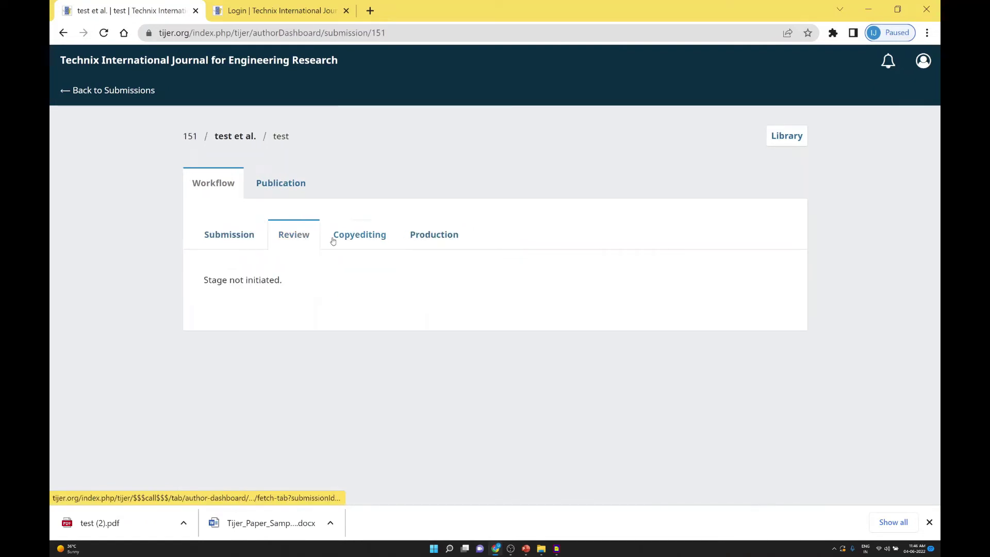
click(351, 240)
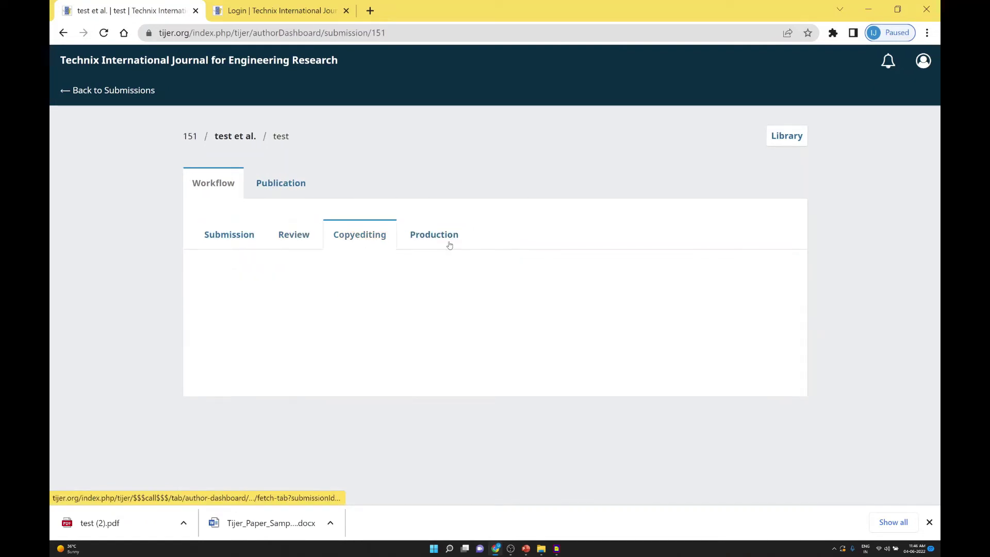
click(453, 242)
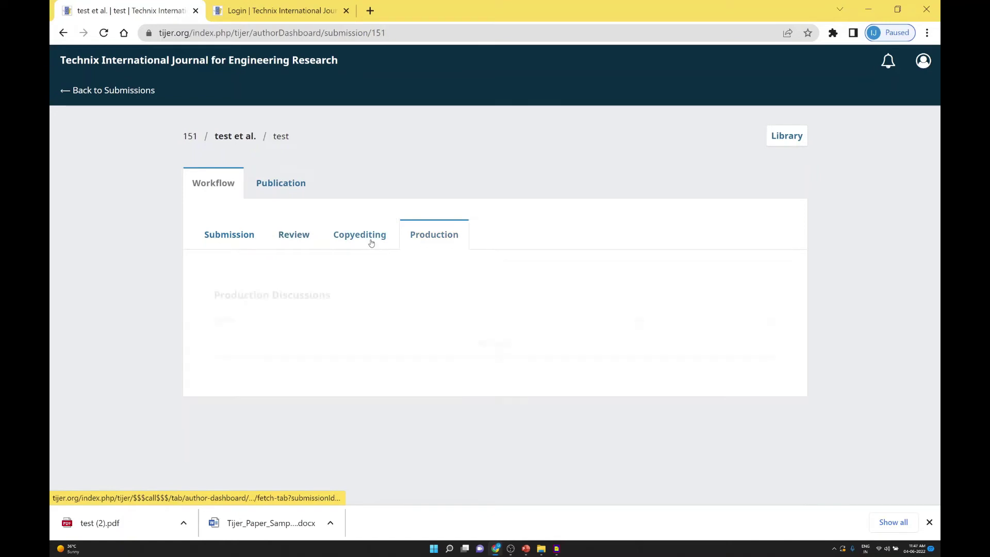
click(96, 98)
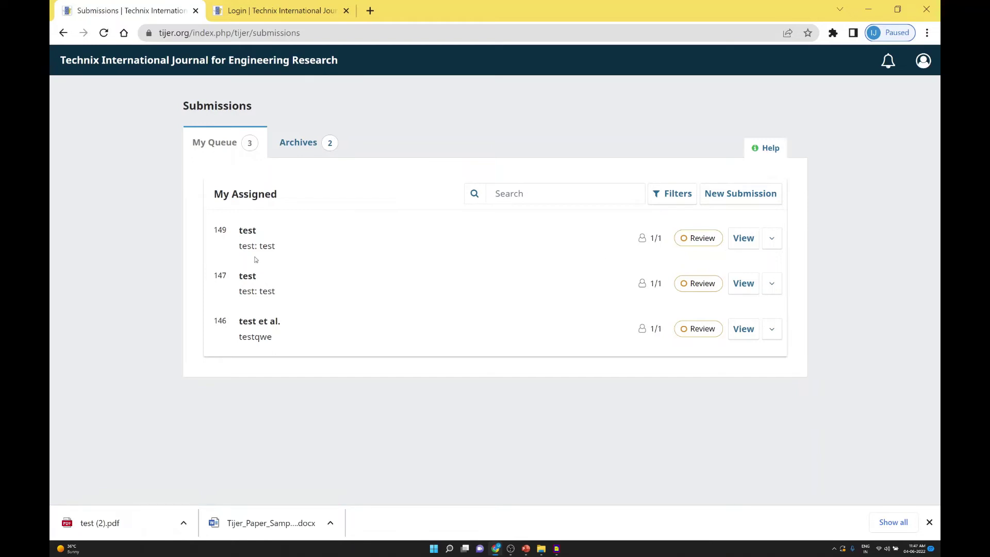
click(743, 238)
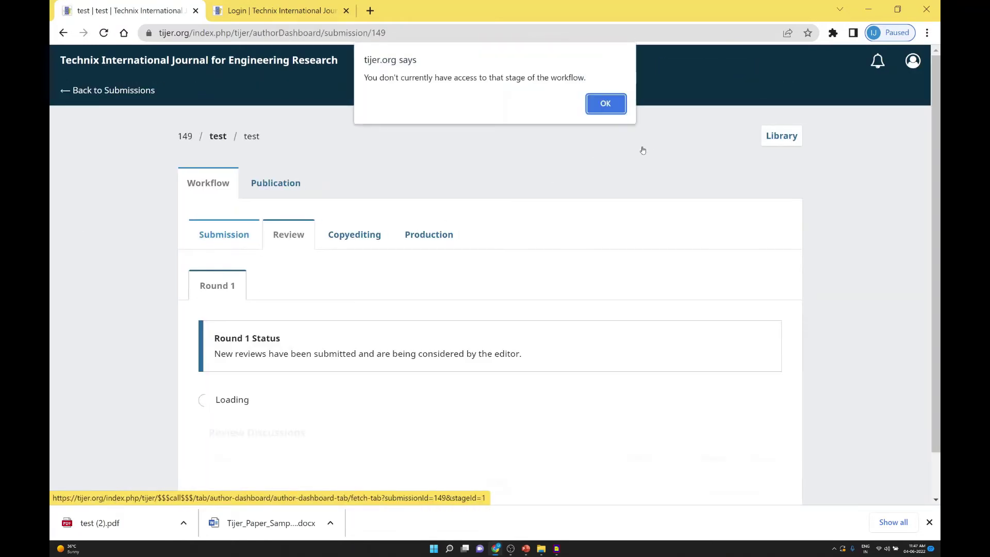
key(Return)
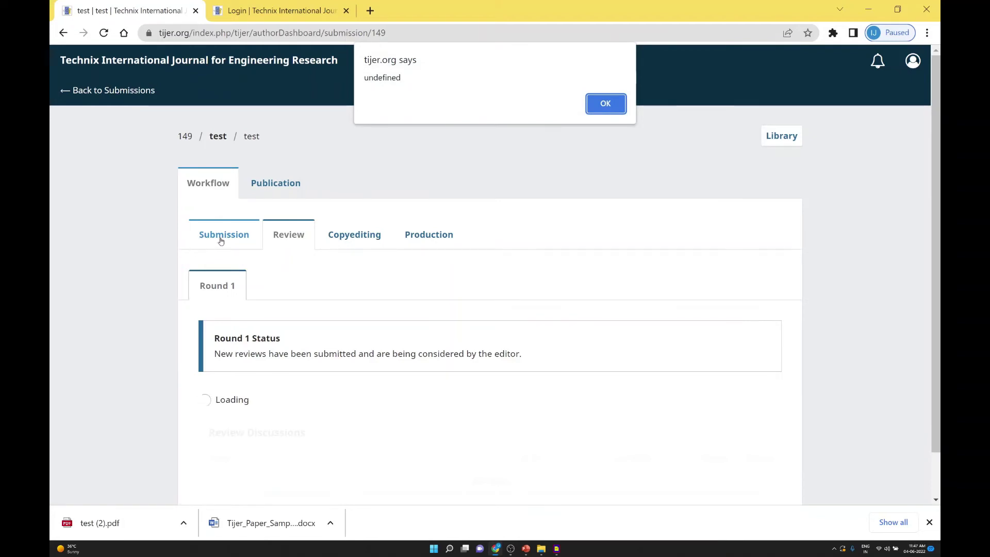
key(Return)
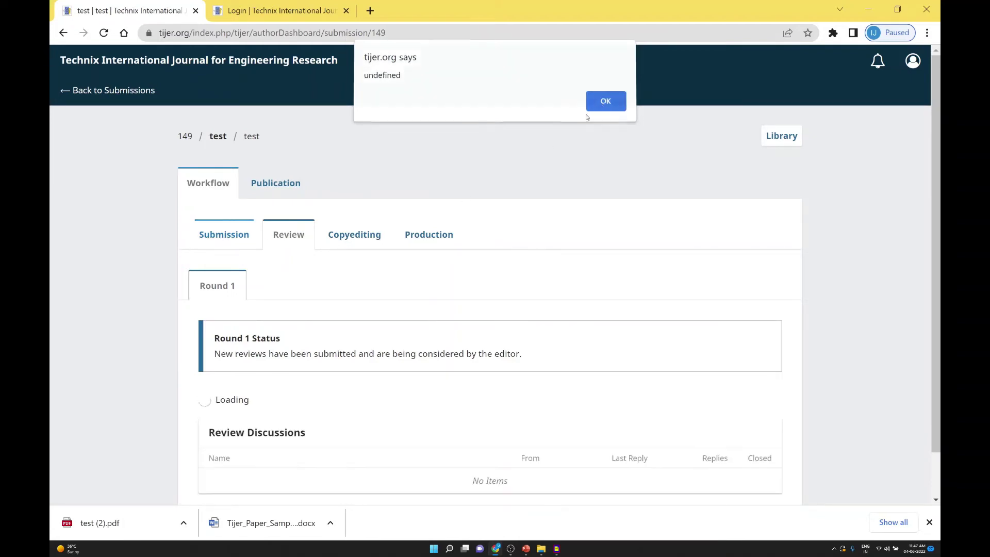
key(Return)
click(357, 235)
key(Right)
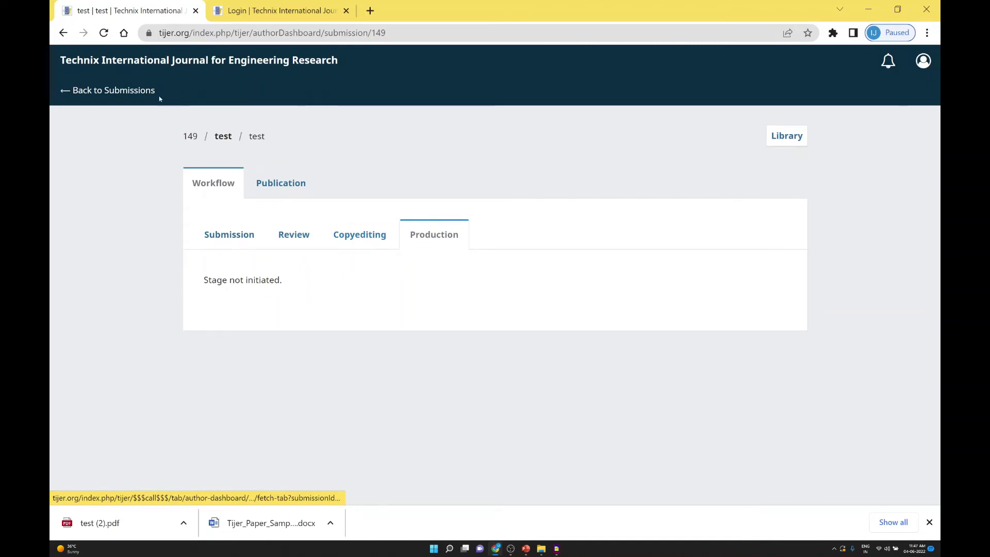
click(85, 91)
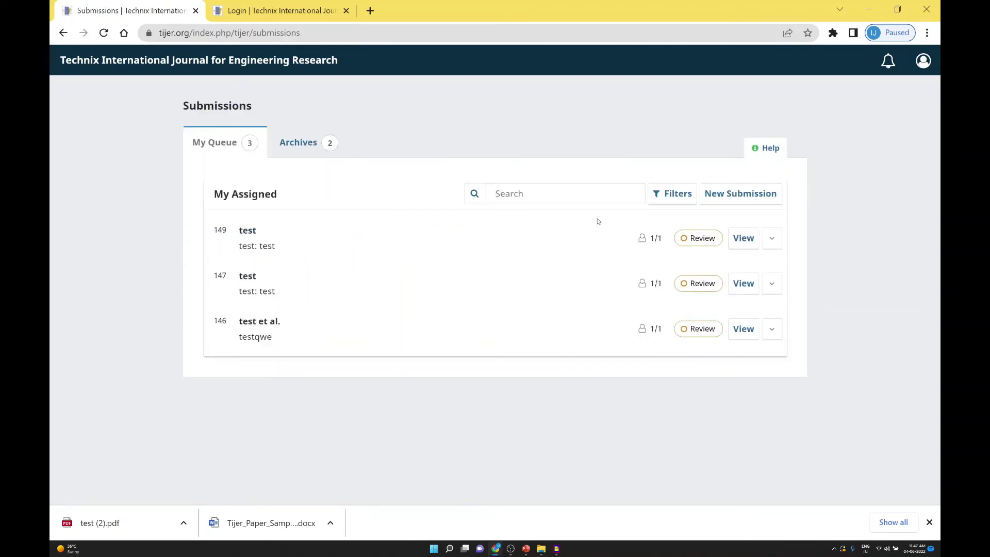
Download submission 151's certificate from Archives, then go to the journal home page.
click(299, 143)
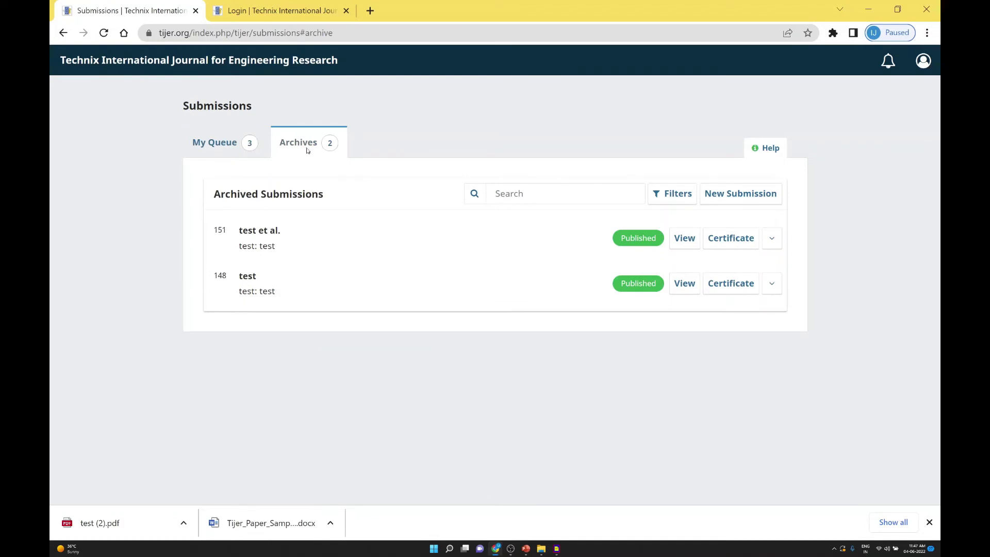
click(731, 238)
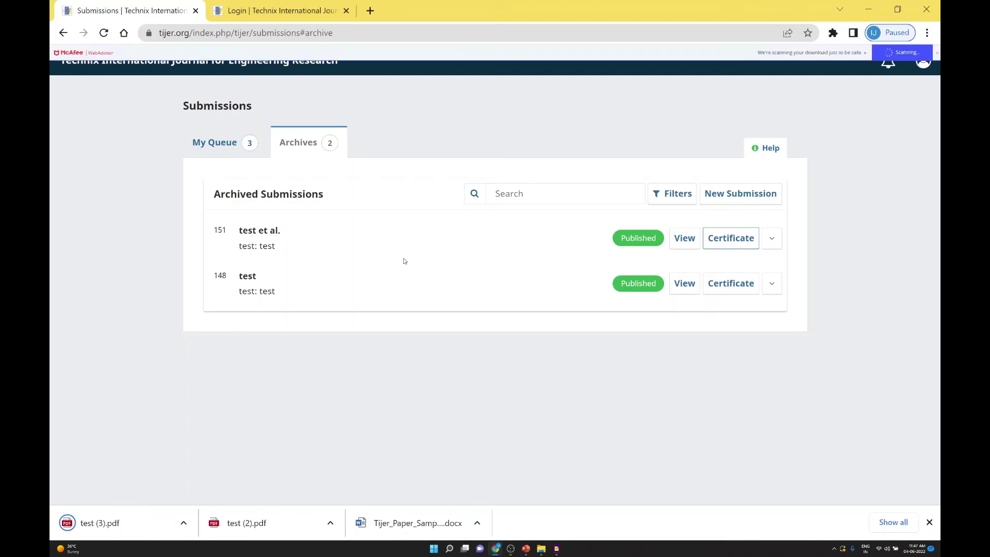
click(141, 67)
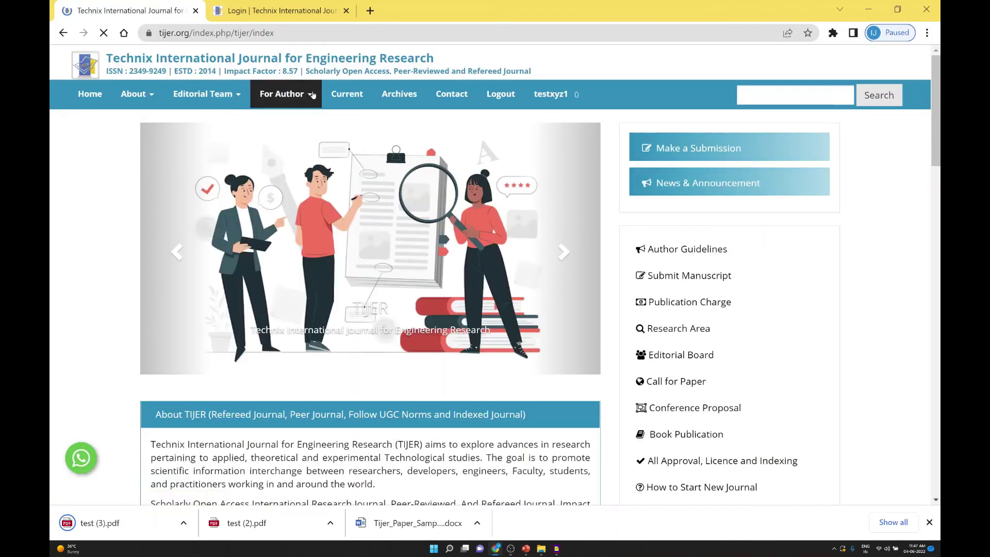
Open the Vol. 9 No. 5 (2022): May 2022 issue from the Archives.
click(411, 93)
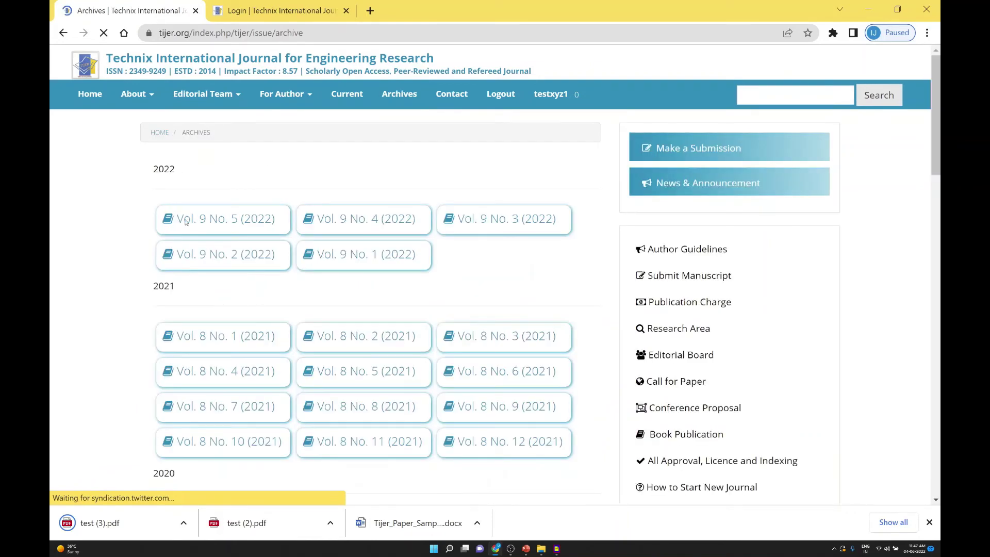
click(217, 221)
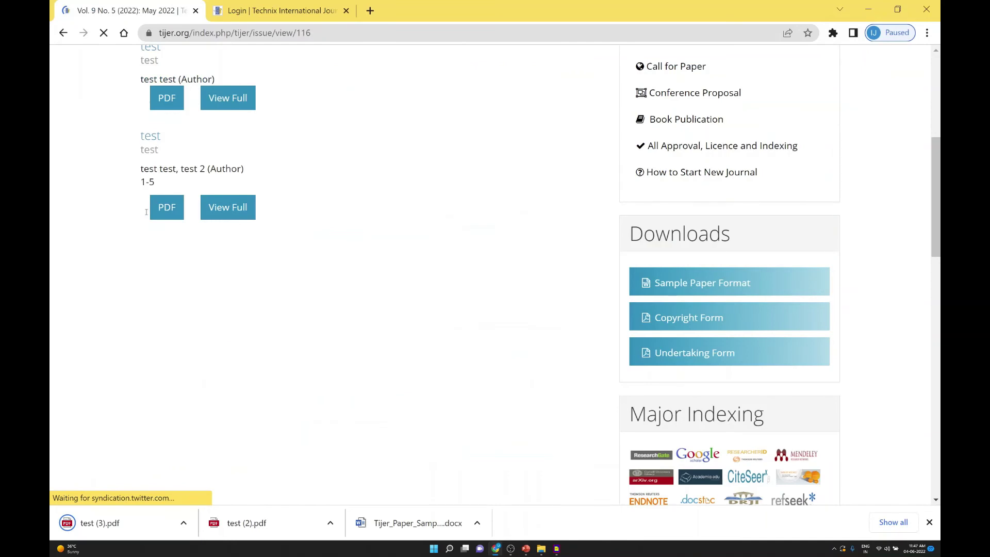
scroll(146, 212, up, 4)
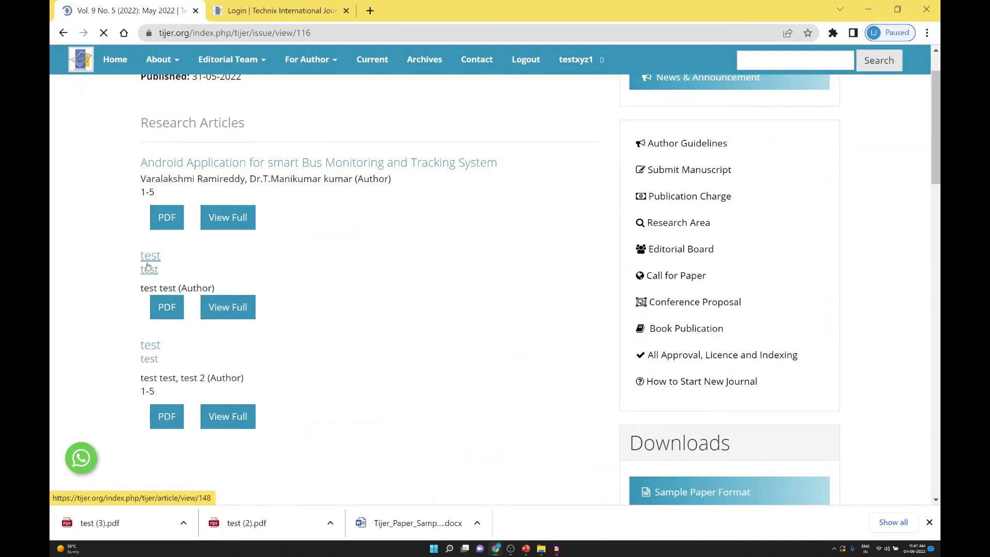
View the PDFs of the second and third test articles, returning to the issue each time.
click(175, 309)
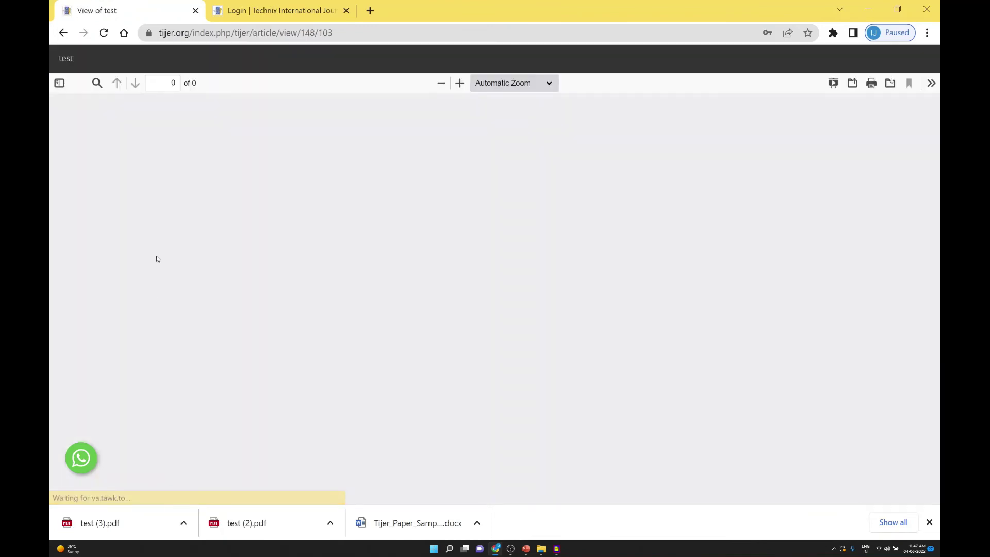
click(63, 33)
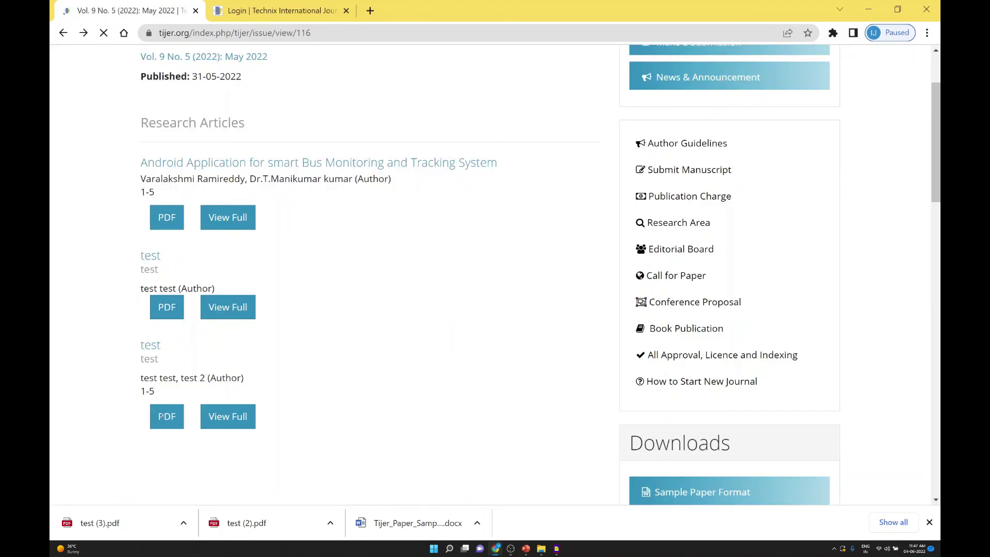
click(161, 416)
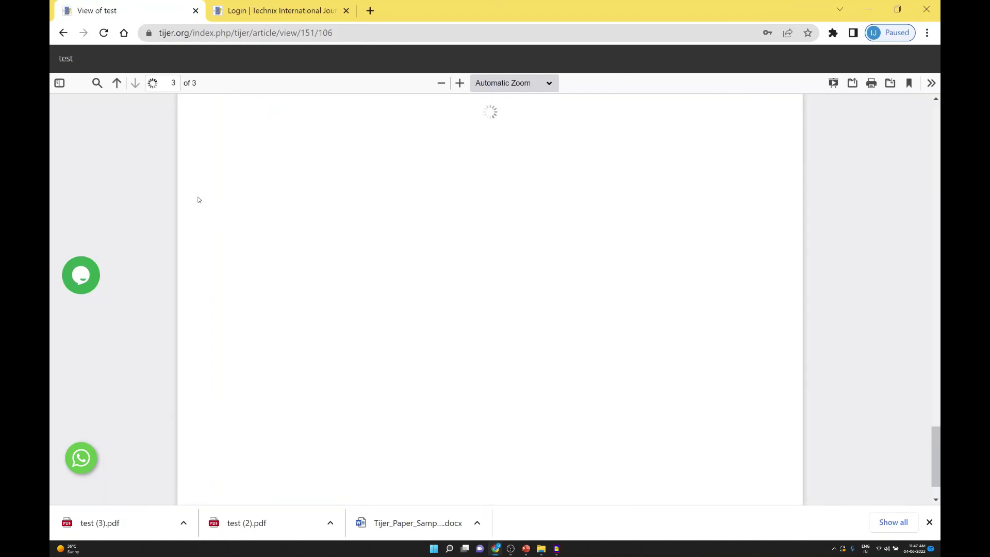
click(62, 33)
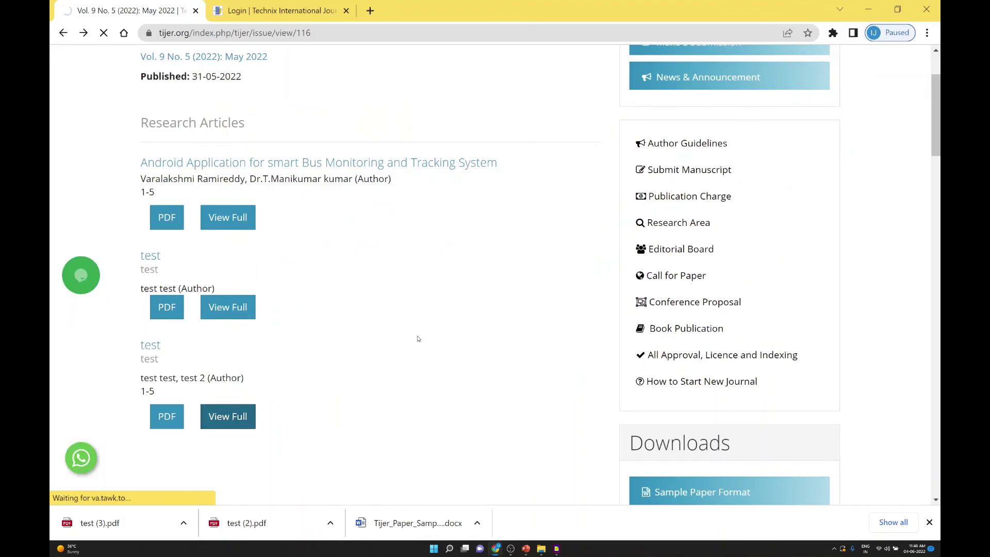
Look over article 151's page, then log out of the journal site.
scroll(422, 288, down, 3)
scroll(422, 278, down, 3)
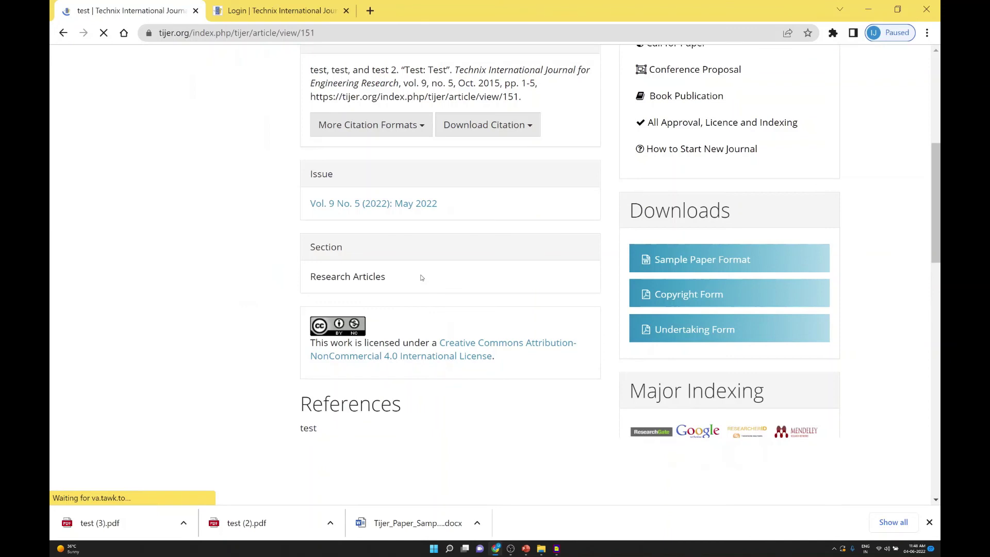
scroll(561, 257, up, 6)
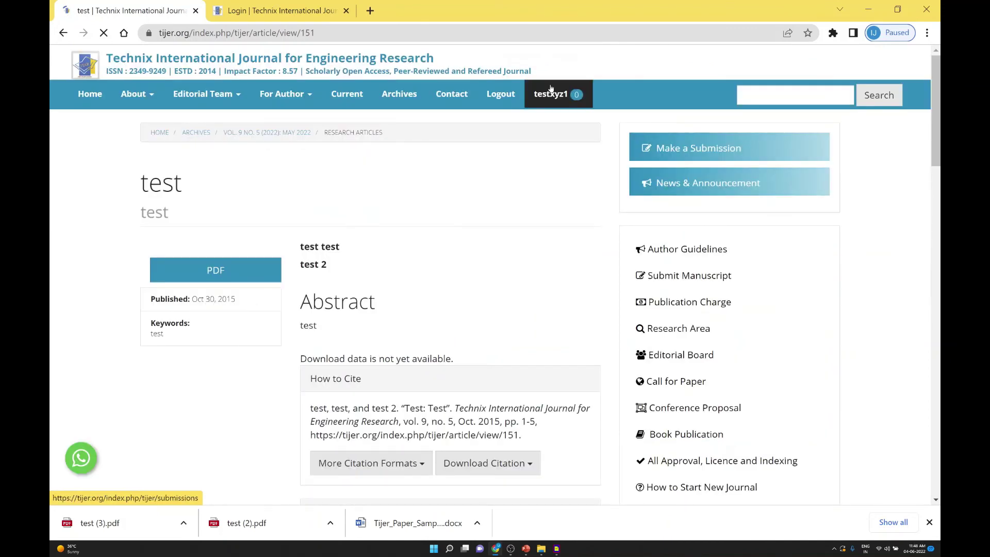
click(500, 95)
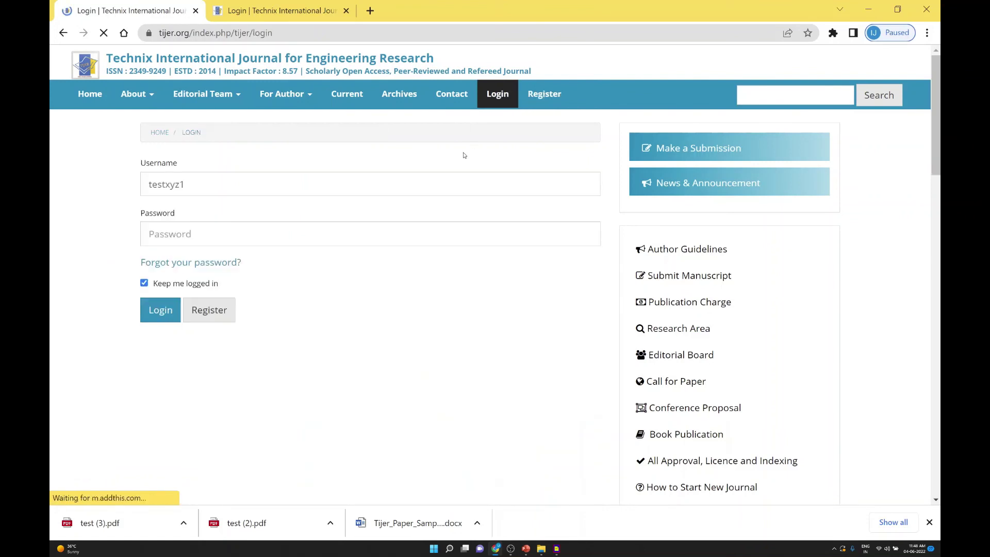